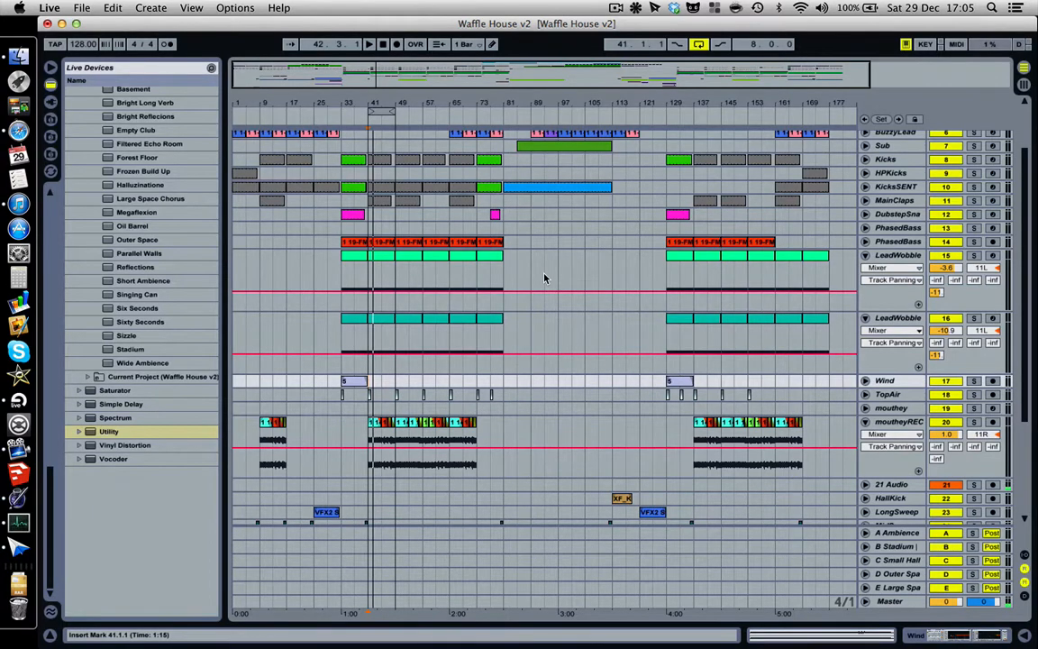
Step: Inspect both LeadWobble tracks and the moutheyREC track in the Session View mixer, and centre their panning
key("Tab")
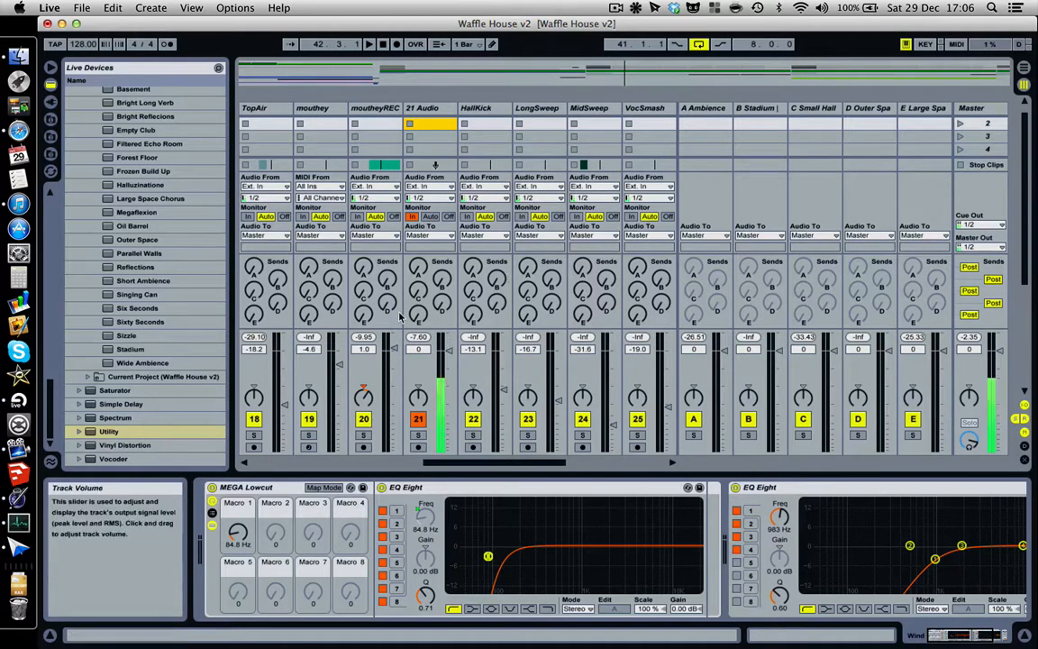
scroll(400, 315, "left", 4)
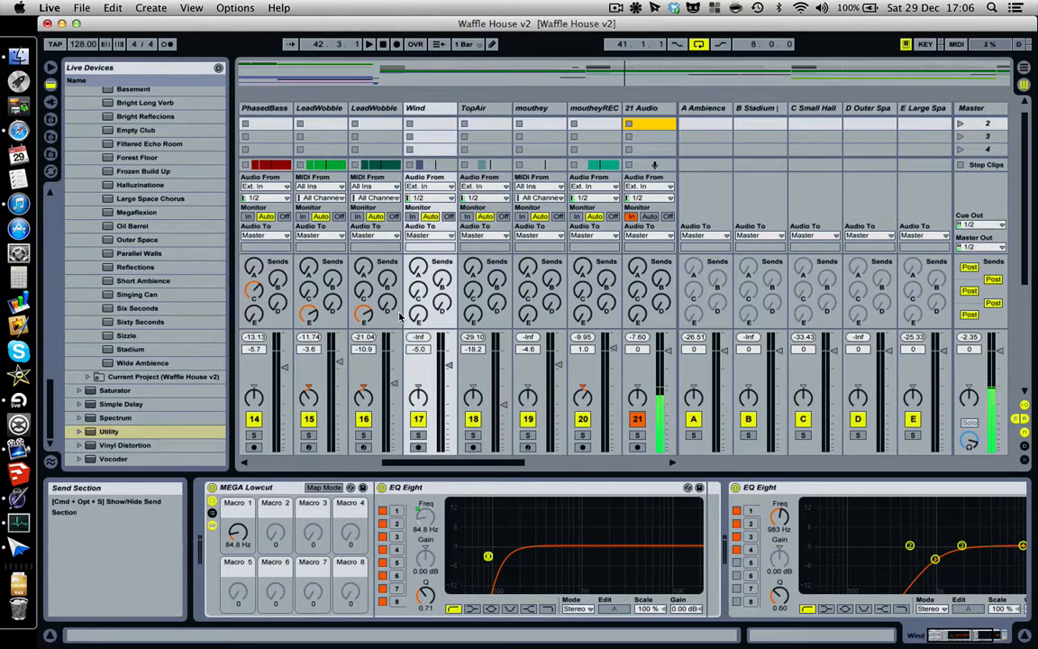
scroll(400, 315, "left", 2)
scroll(400, 315, "right", 1)
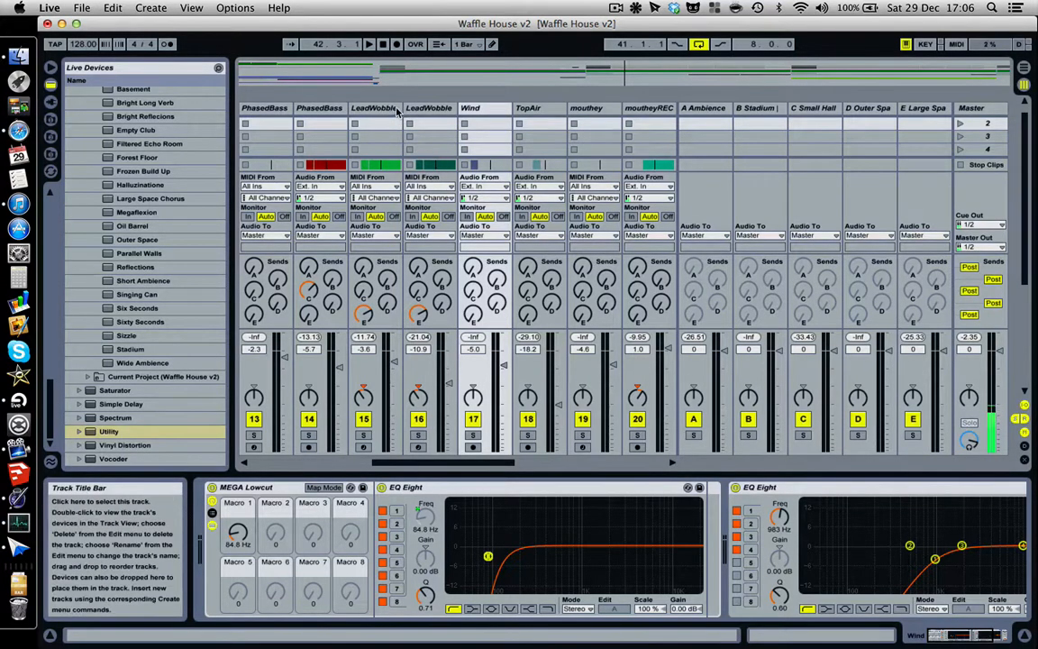
left_click(374, 108)
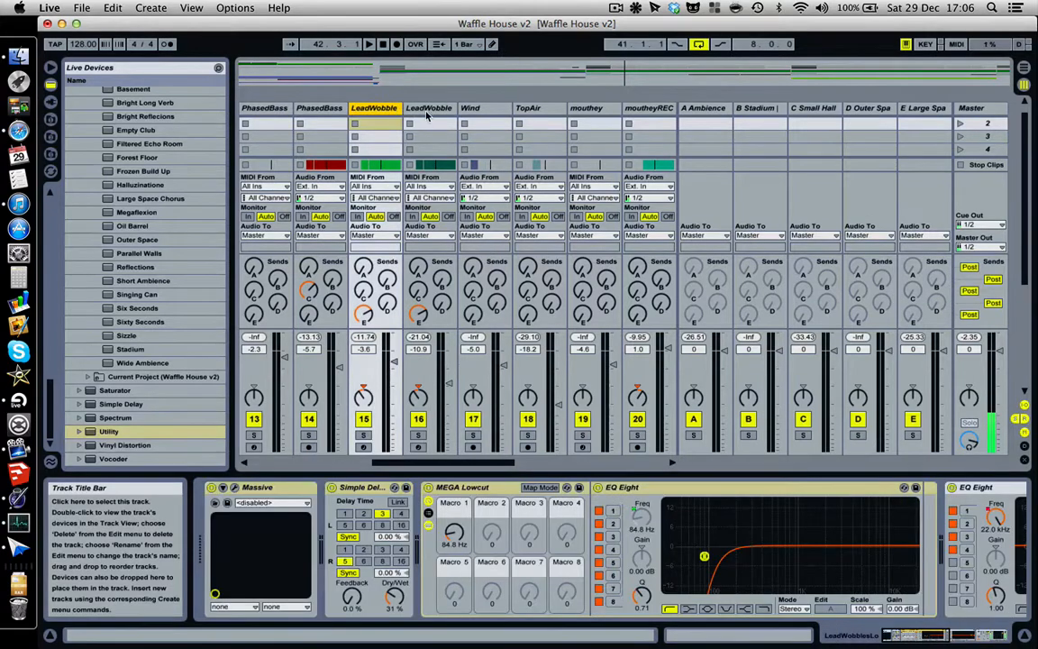
left_click(428, 109)
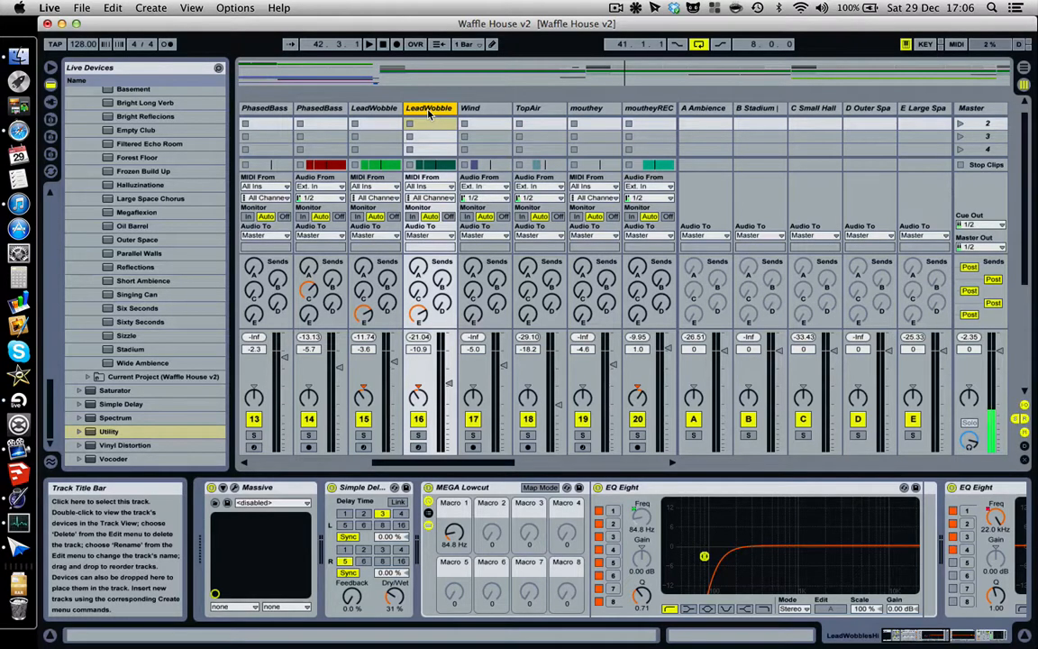
left_click(669, 114)
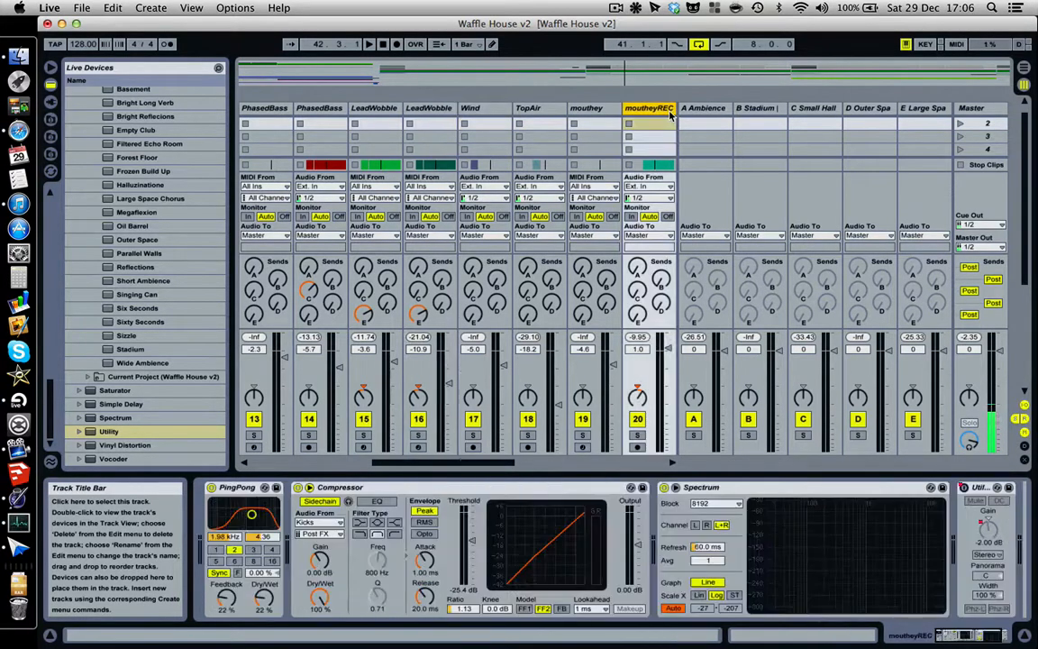
left_click(389, 110)
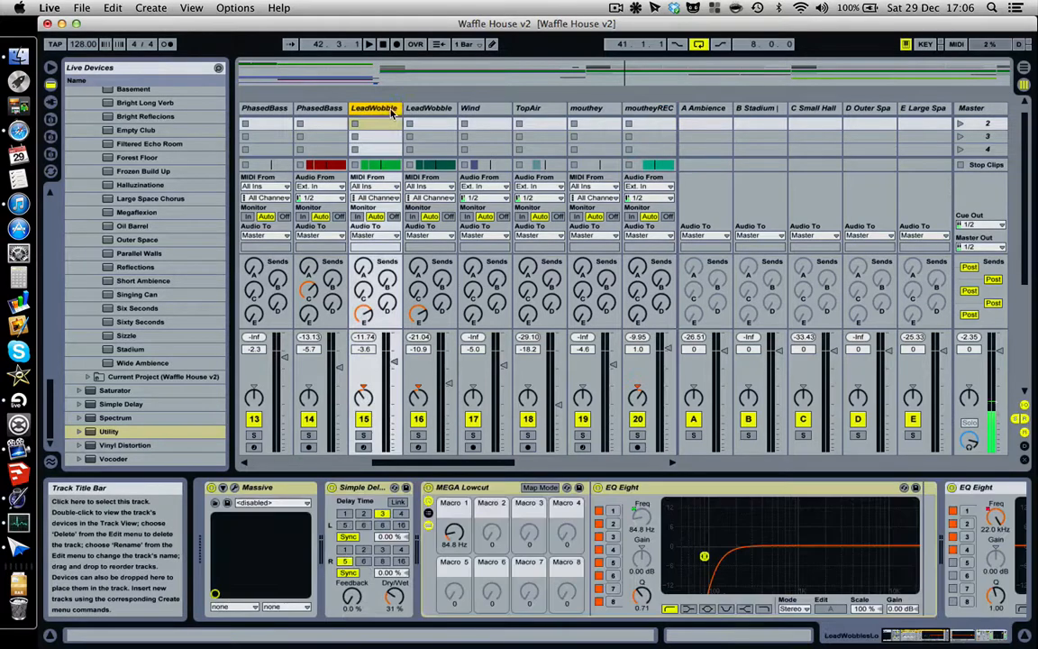
left_click(422, 110)
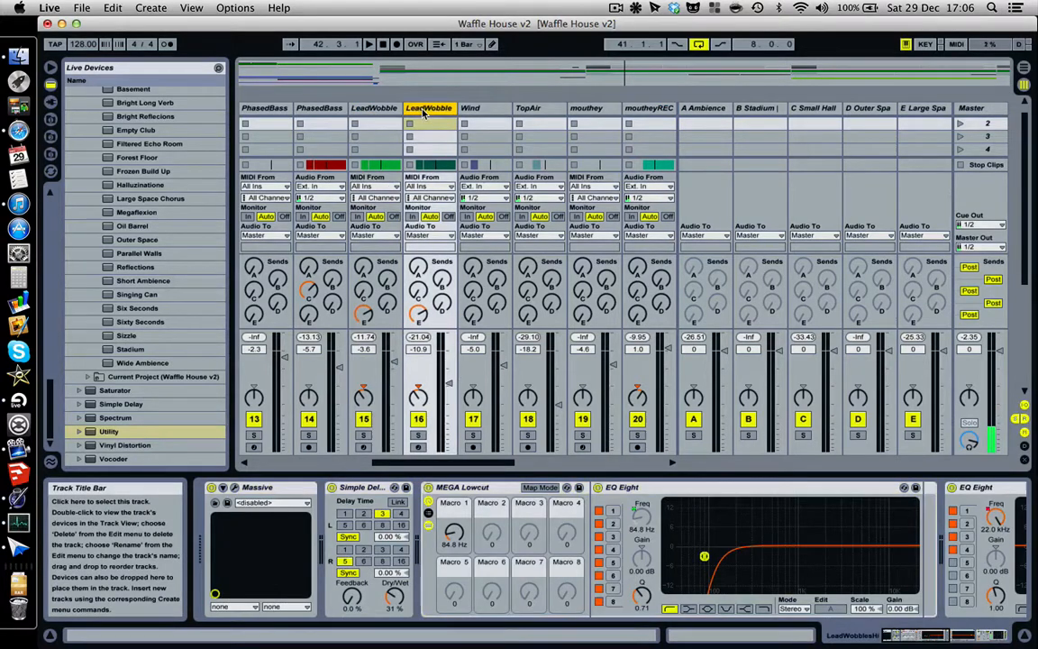
left_click(628, 112)
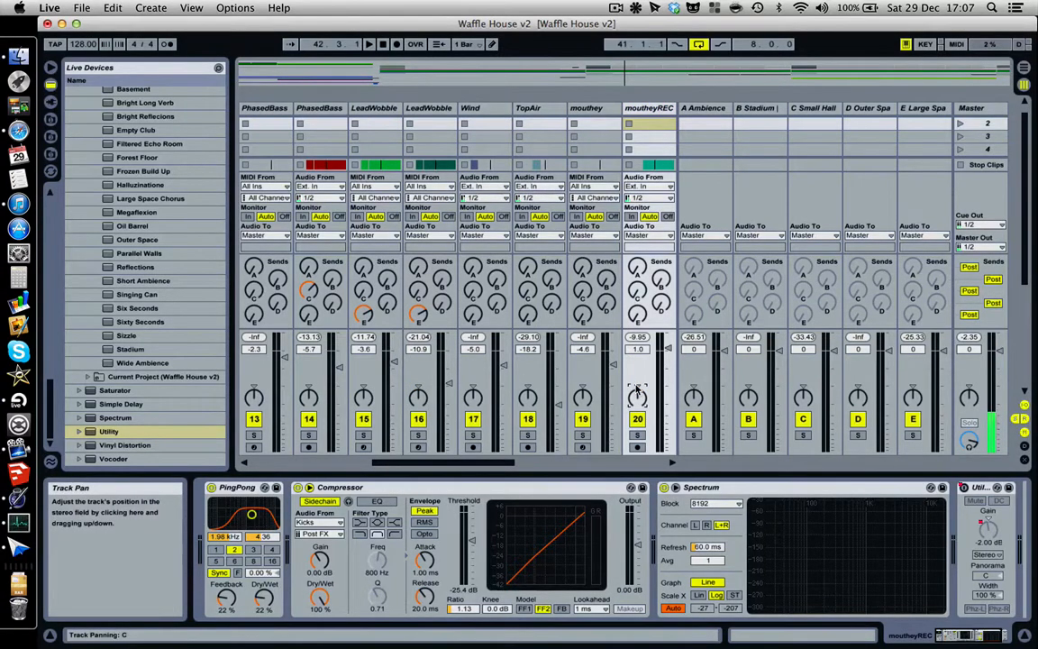
Step: In the Arrangement View, select the two LeadWobble tracks and moutheyREC in turn and set the insert mark at 41.1.1
key("Tab")
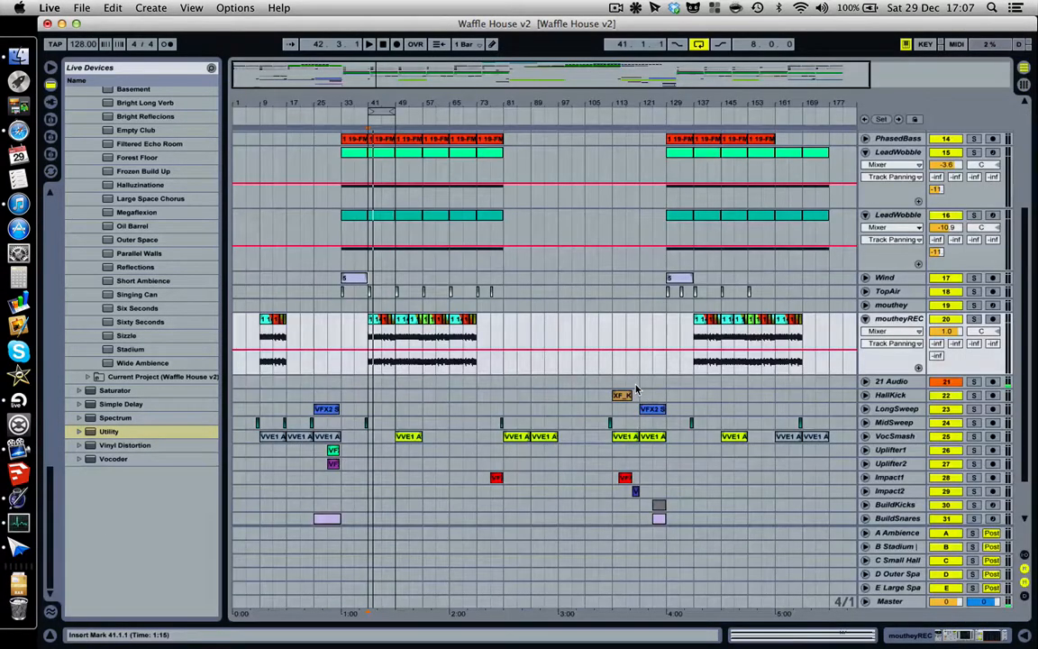
left_click(897, 152)
left_click(898, 214)
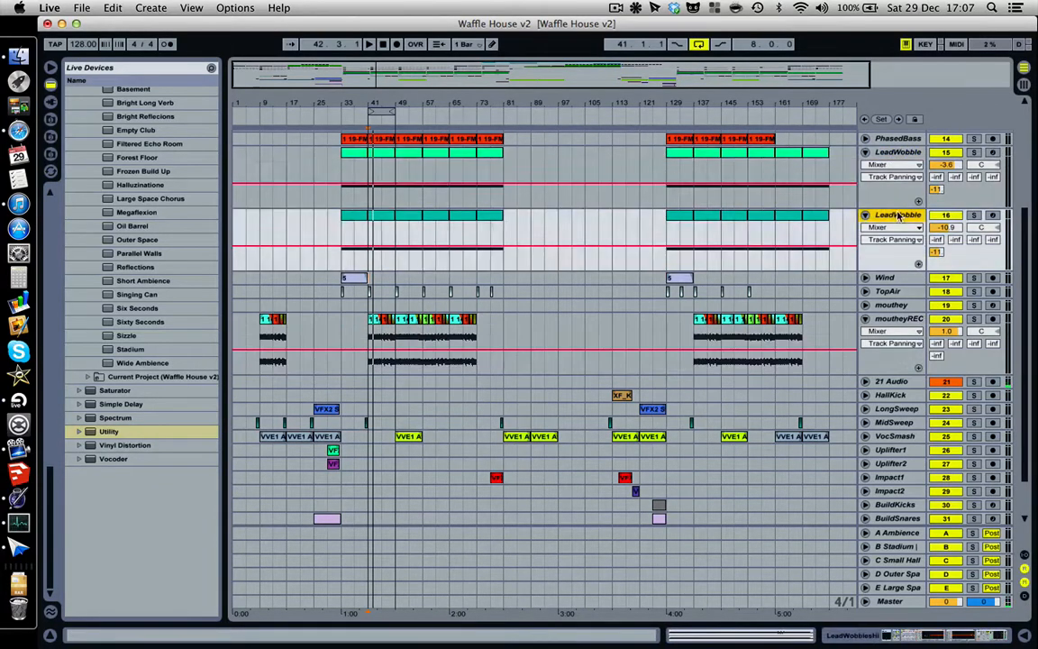
left_click(902, 320)
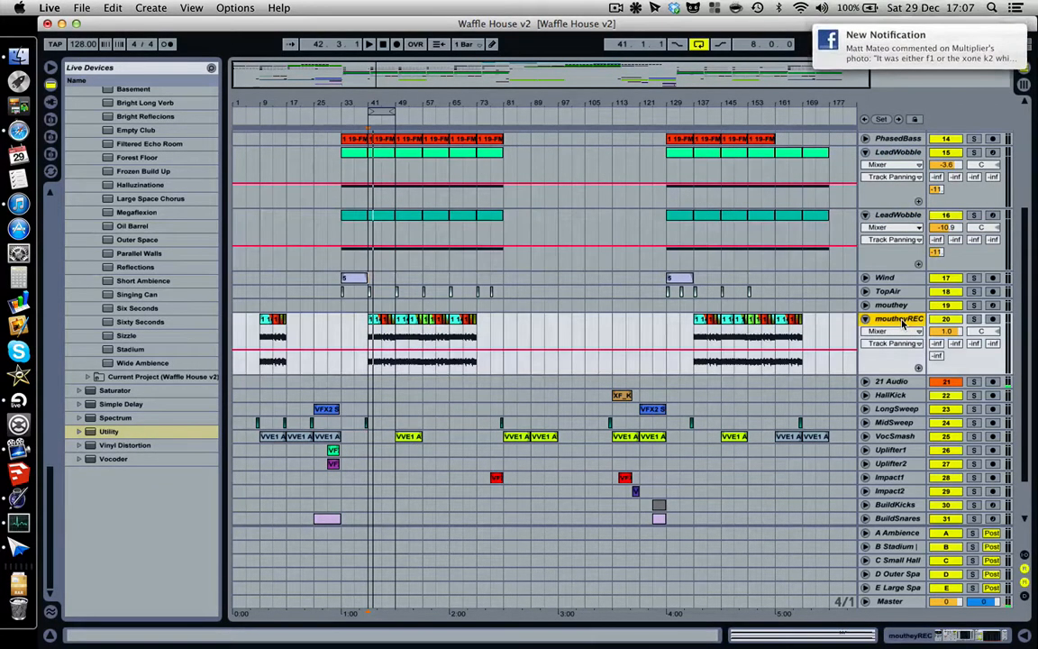
left_click(369, 336)
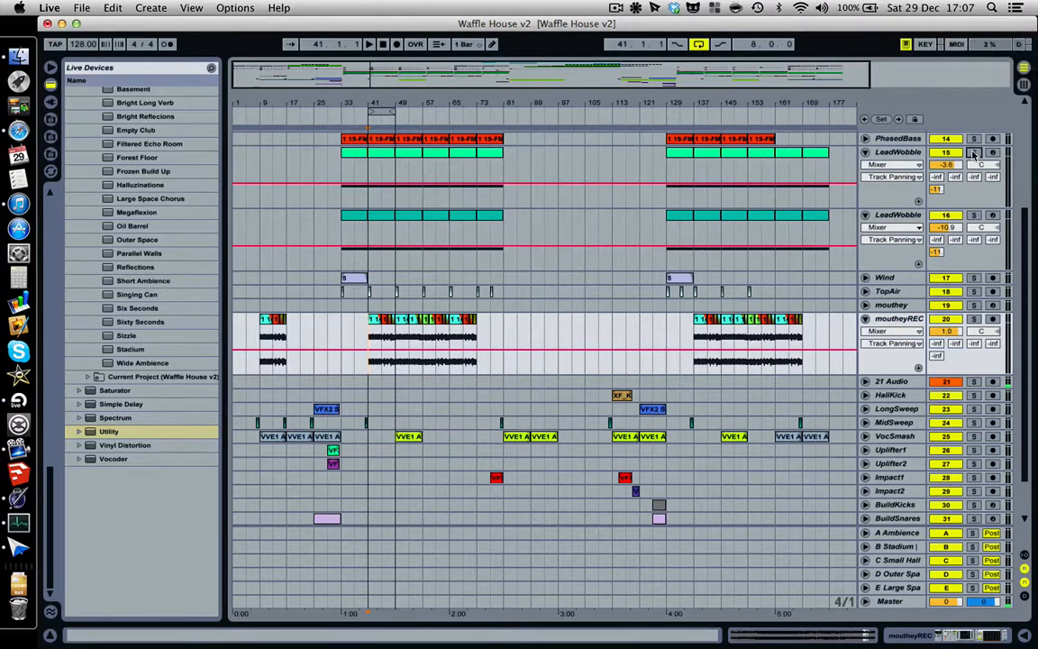
Step: Solo both LeadWobble tracks together, audition them from bar 41, and release the solo
left_click(973, 154)
left_click(973, 216, "super")
key("space")
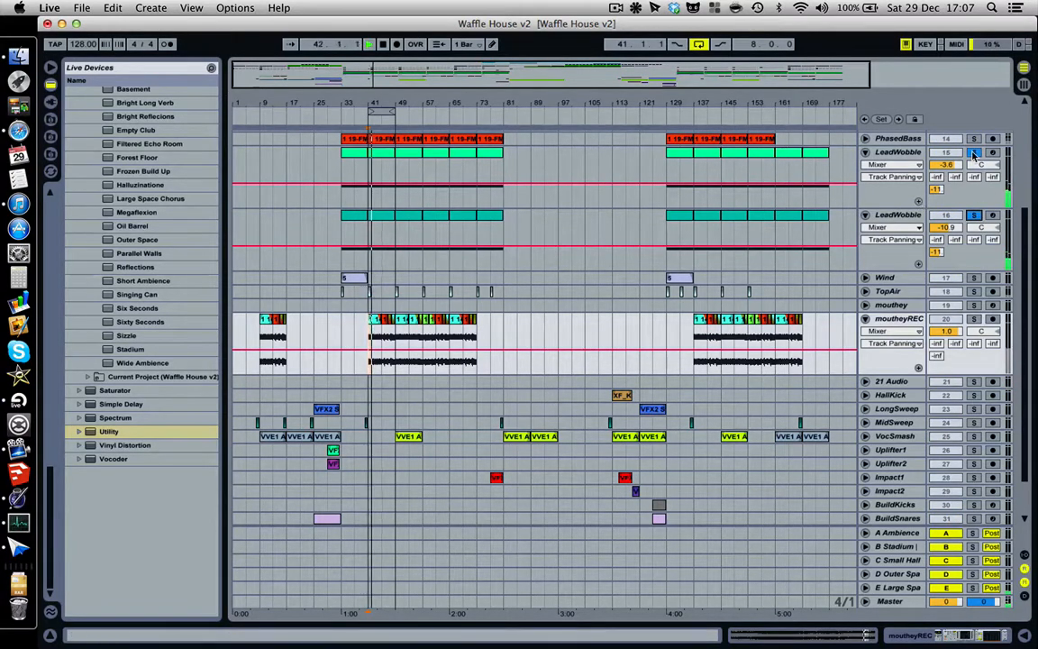
key("space")
left_click(973, 154)
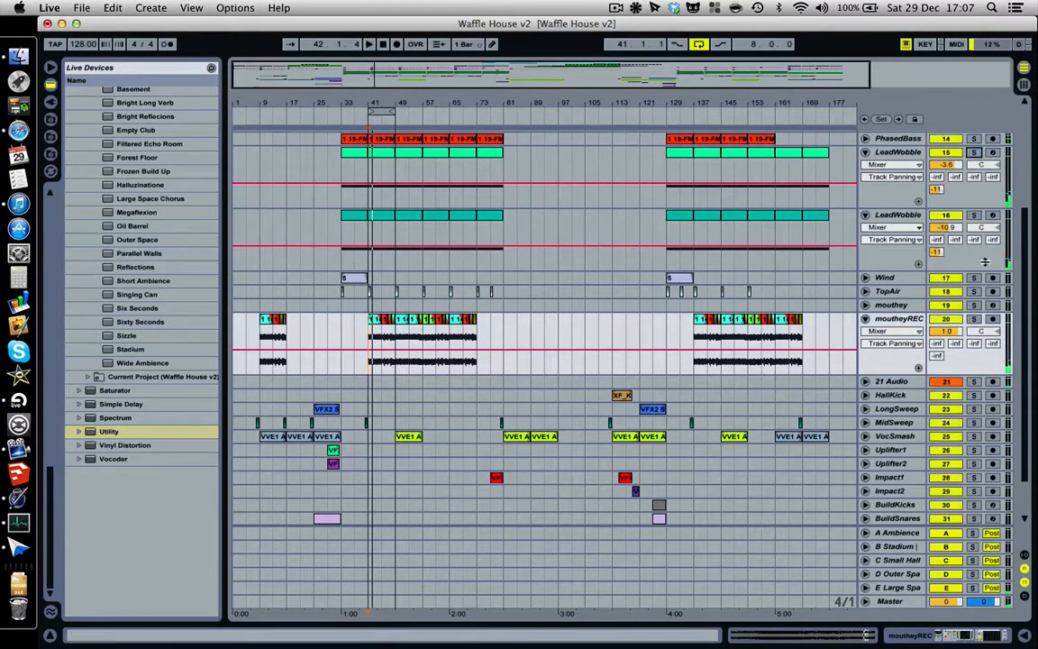
Step: Audition the moutheyREC track in solo, and play the full mix from bar 41 with the solo released
left_click(972, 320)
key("space")
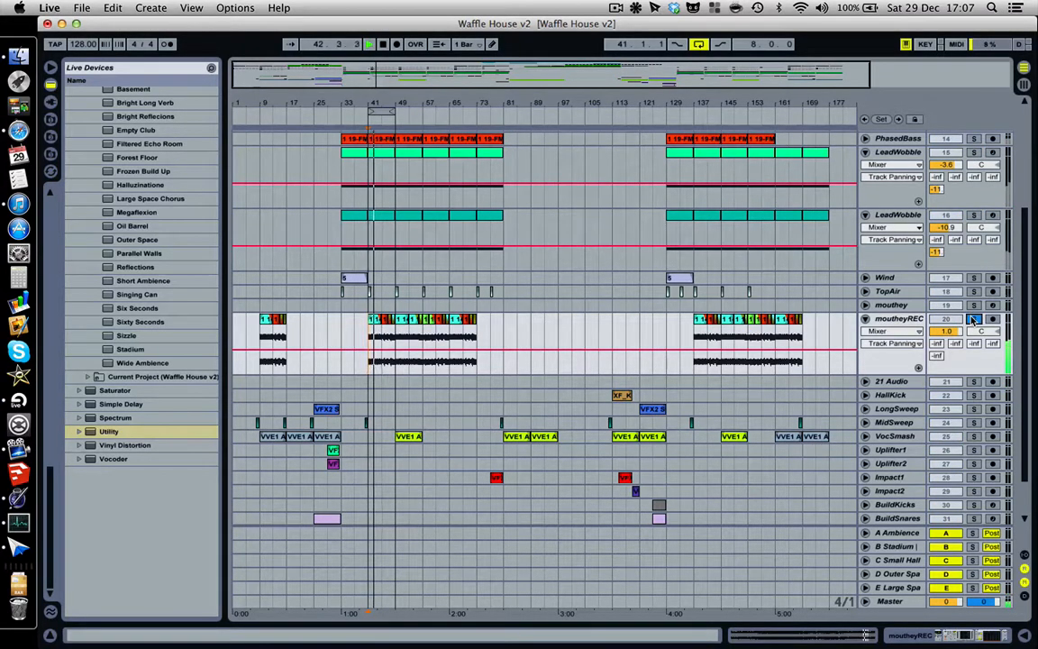
key("space")
left_click(973, 320)
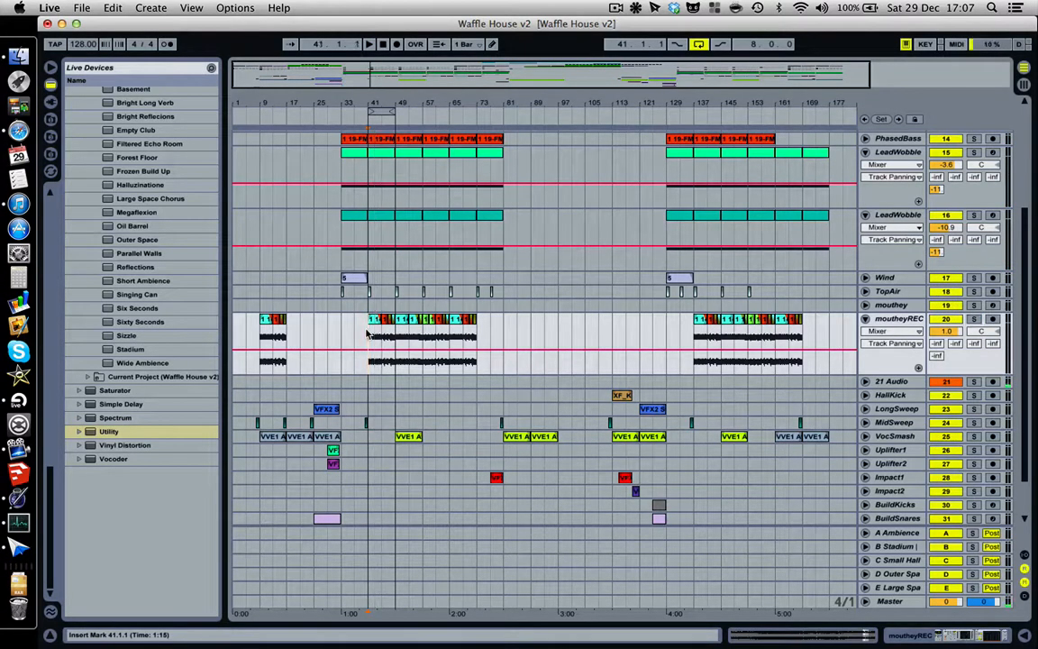
key("space")
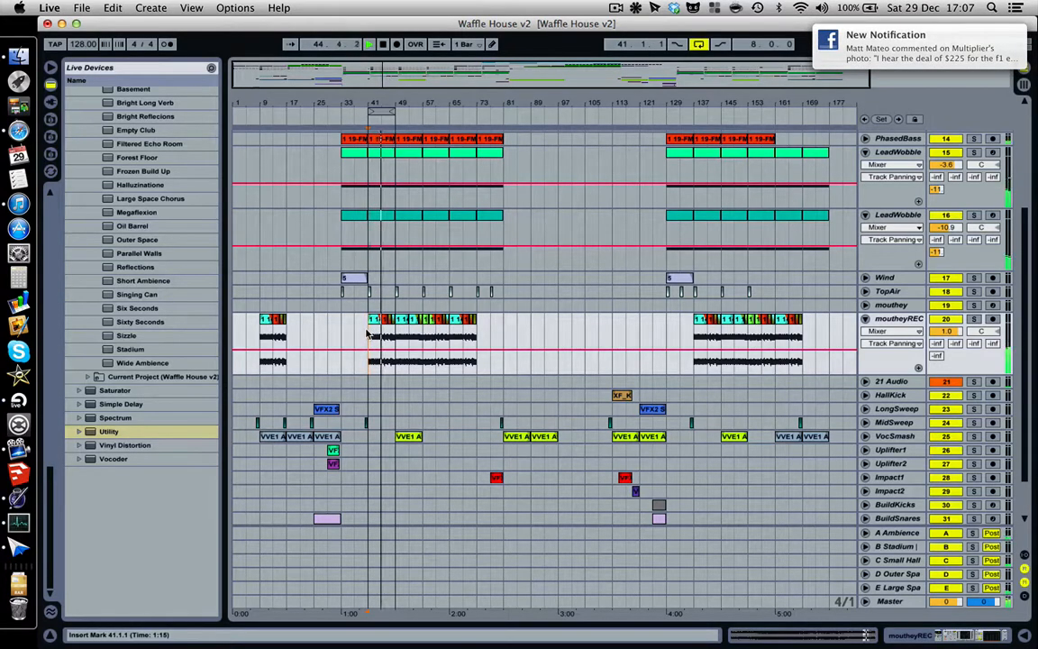
key("space")
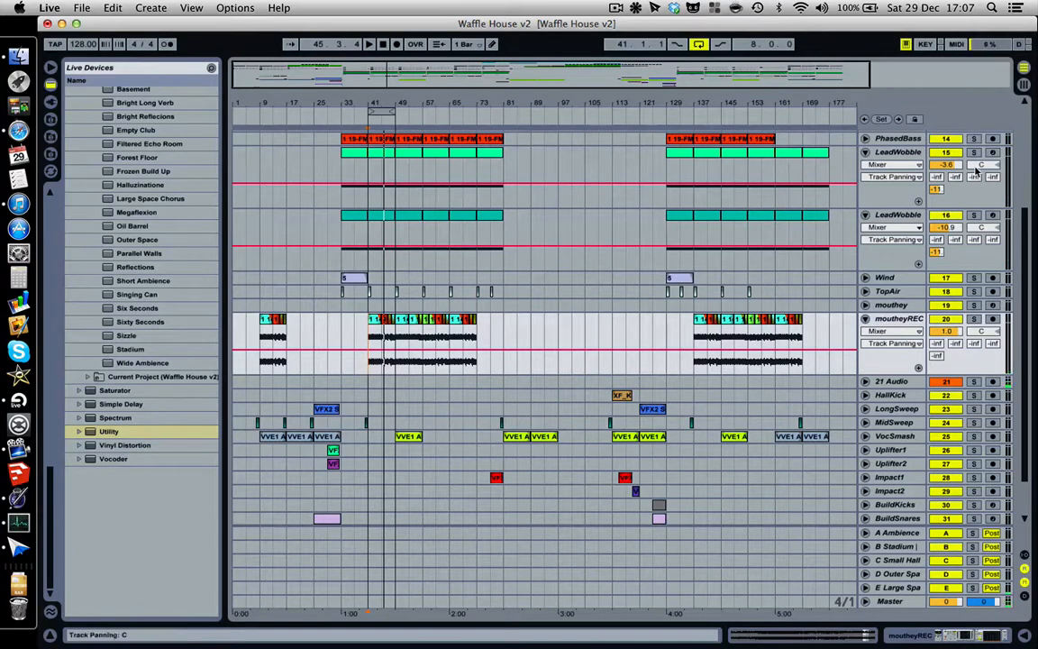
Step: Pan both LeadWobble tracks to 11L and moutheyREC to 11R, and play back the bar 41 loop
left_click_drag(976, 166, 977, 178)
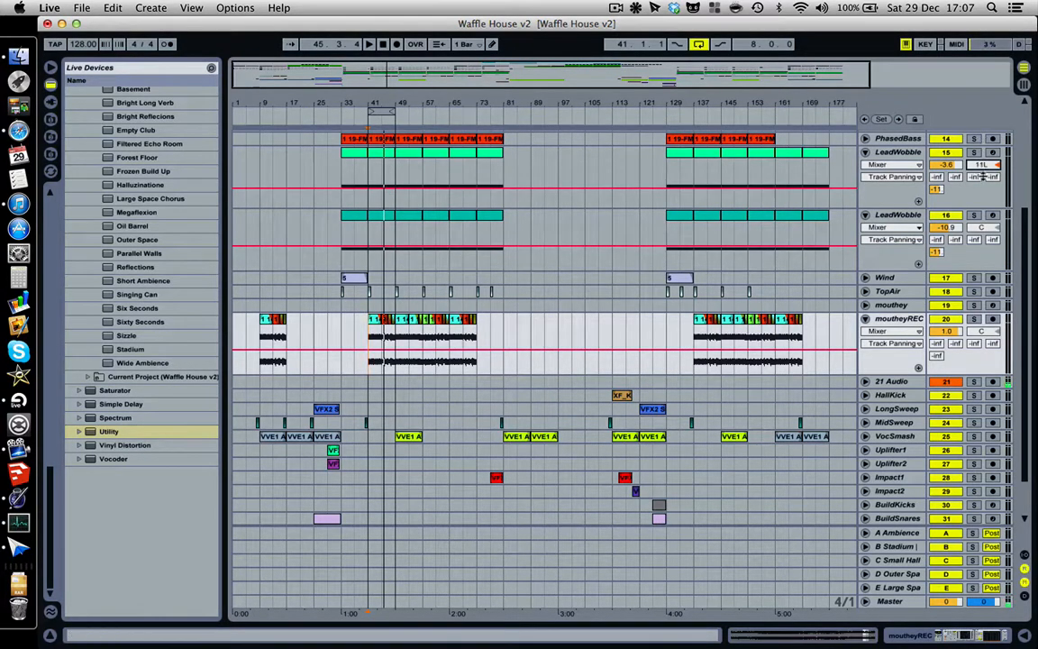
left_click_drag(981, 227, 978, 248)
mouse_move(981, 331)
left_mouse_down()
mouse_move(981, 321)
mouse_move(974, 335)
left_mouse_up()
key("space")
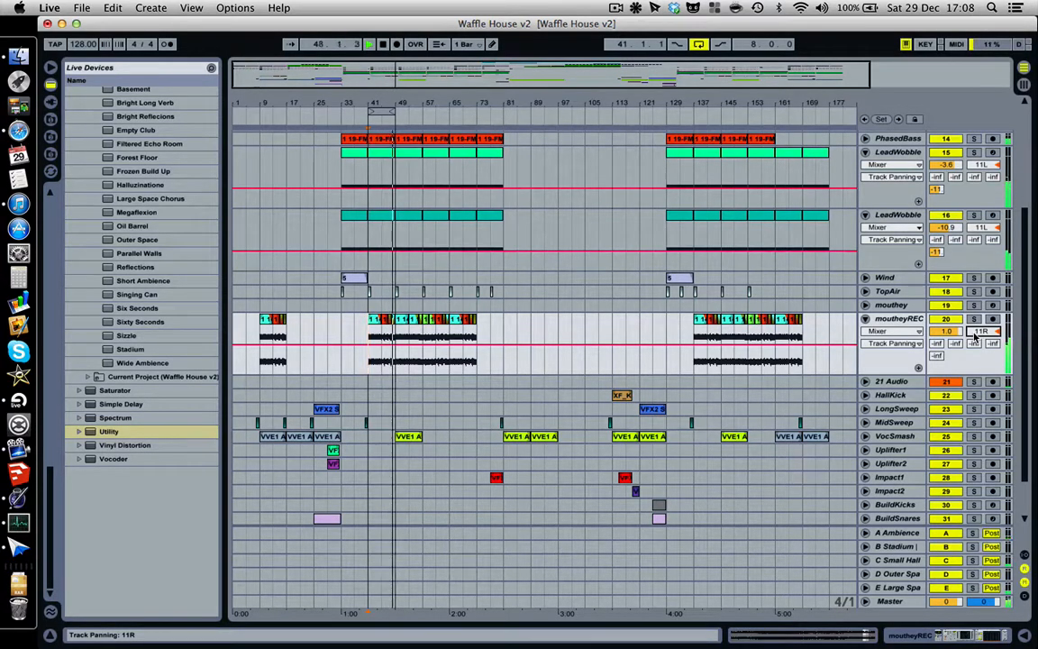
key("space")
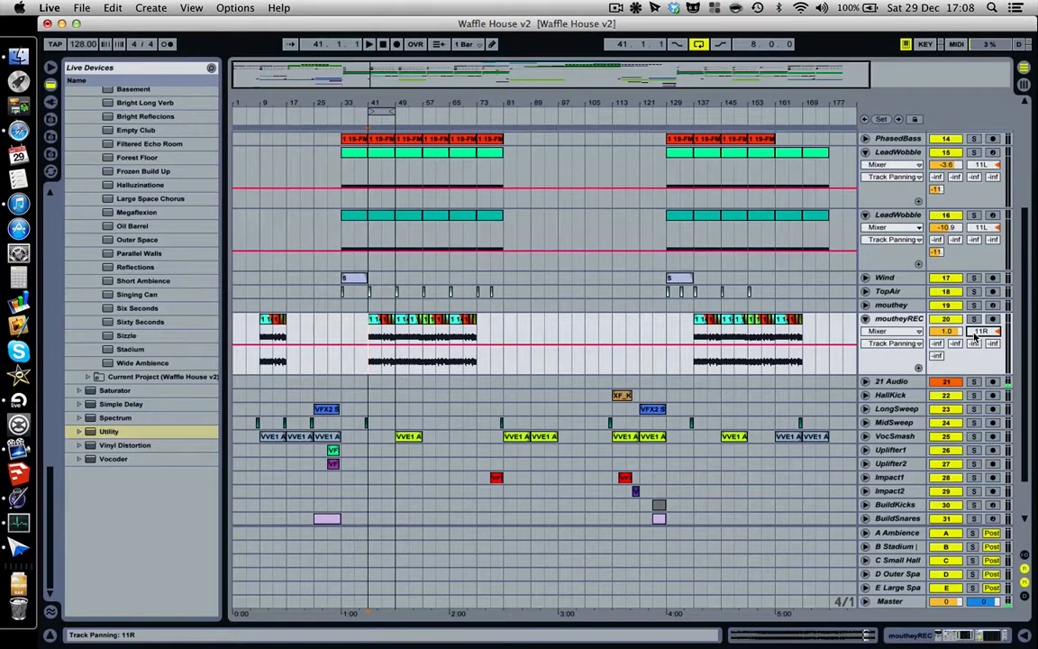
key("Tab")
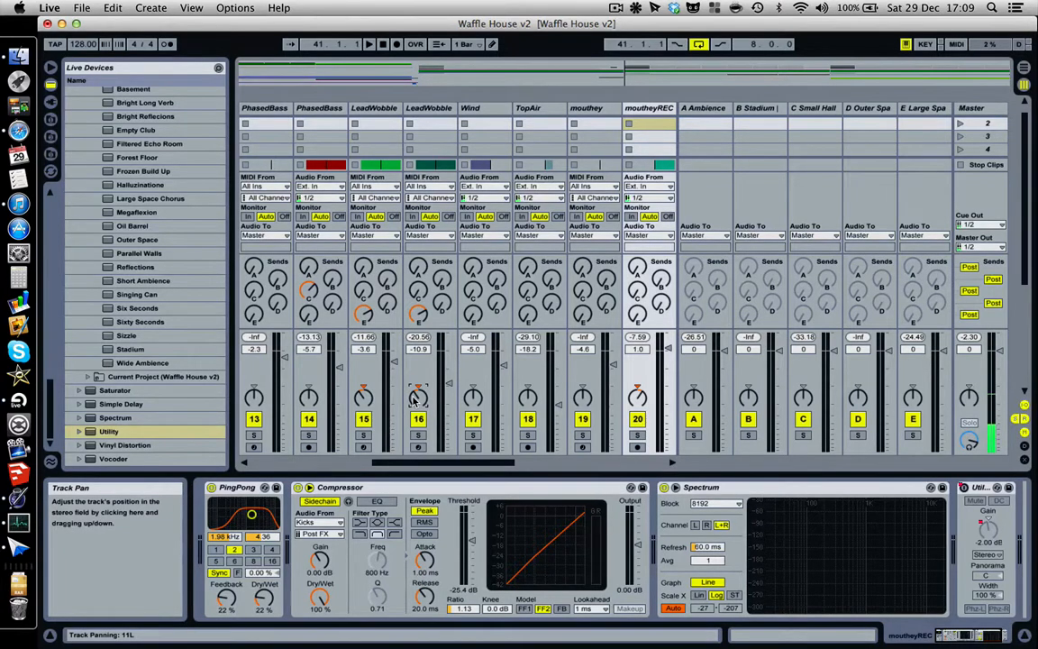
key("Tab")
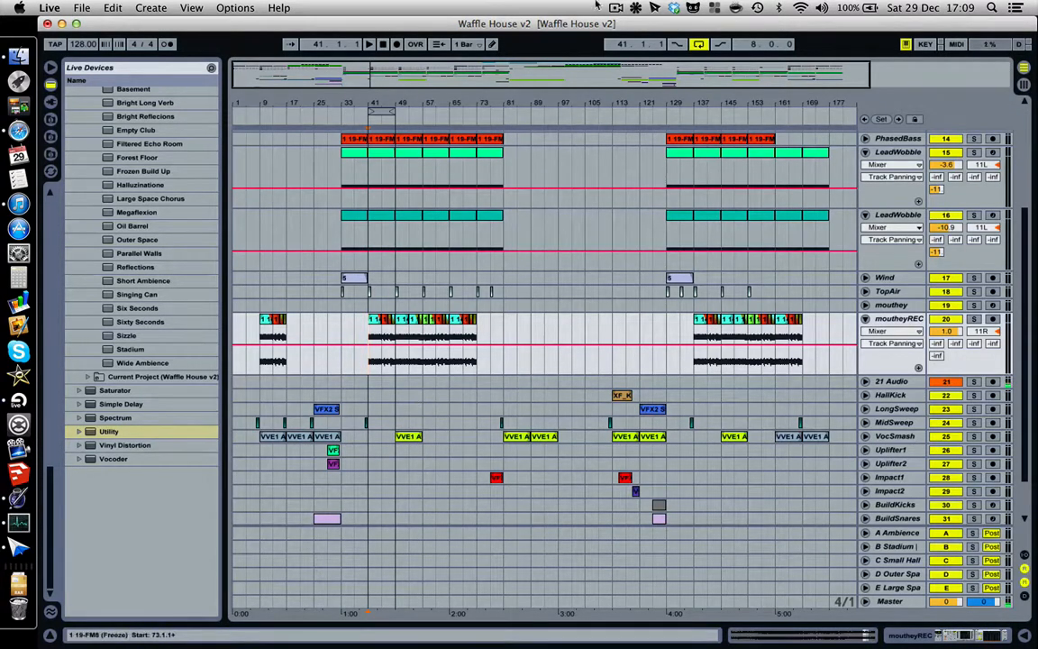
left_click(619, 7)
left_click(619, 7)
Step: Try panning the Wind track to about 15L in the Session View mixer
key("Tab")
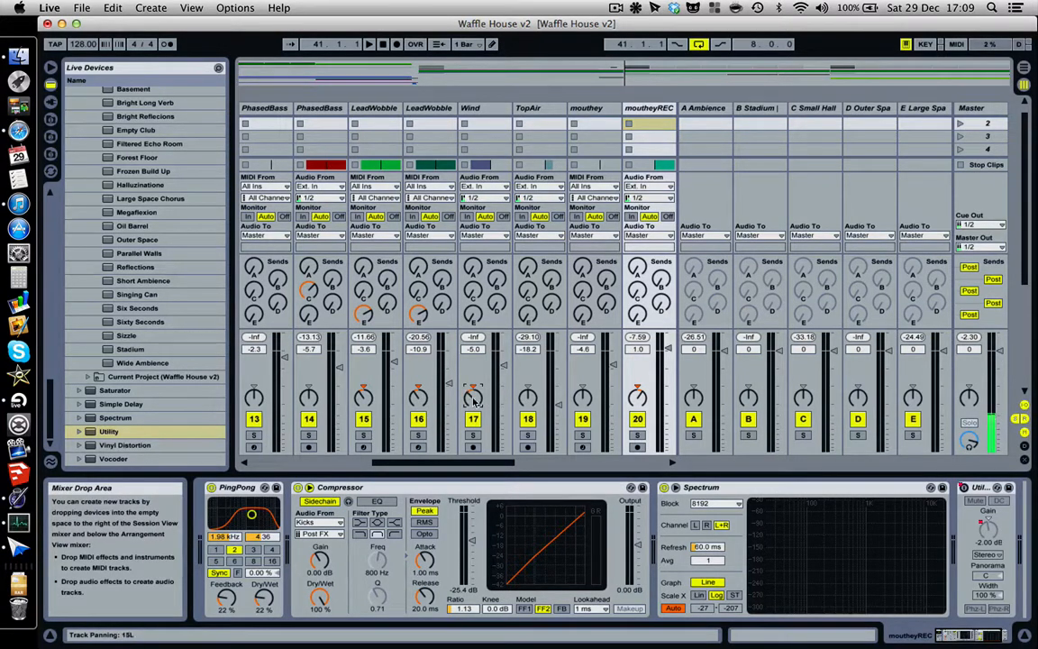
left_click_drag(473, 401, 473, 387)
key("Tab")
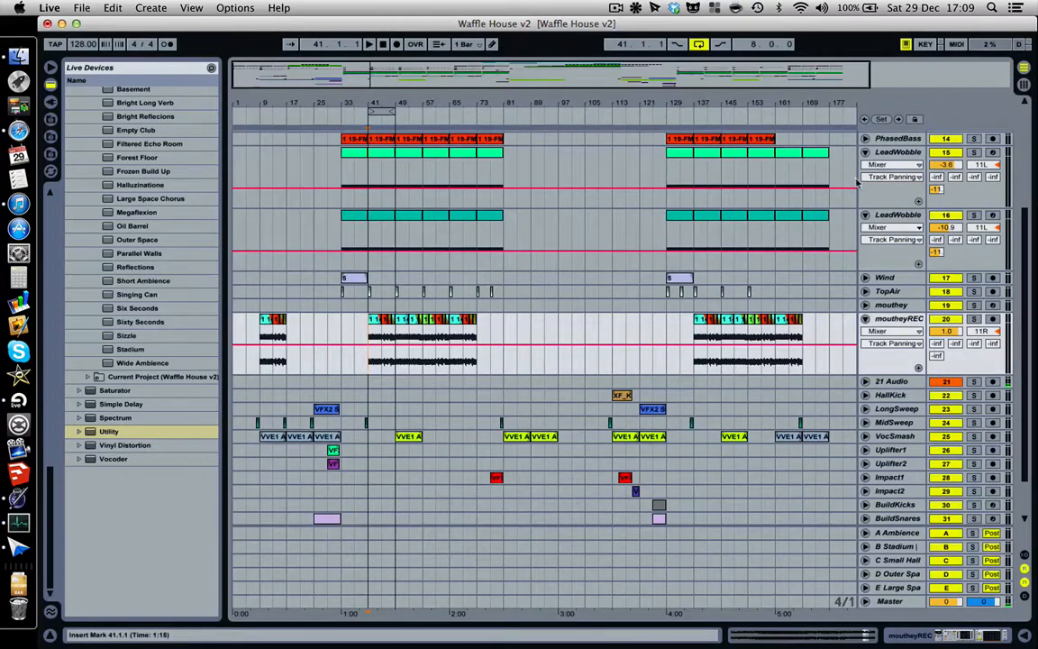
left_click(865, 319)
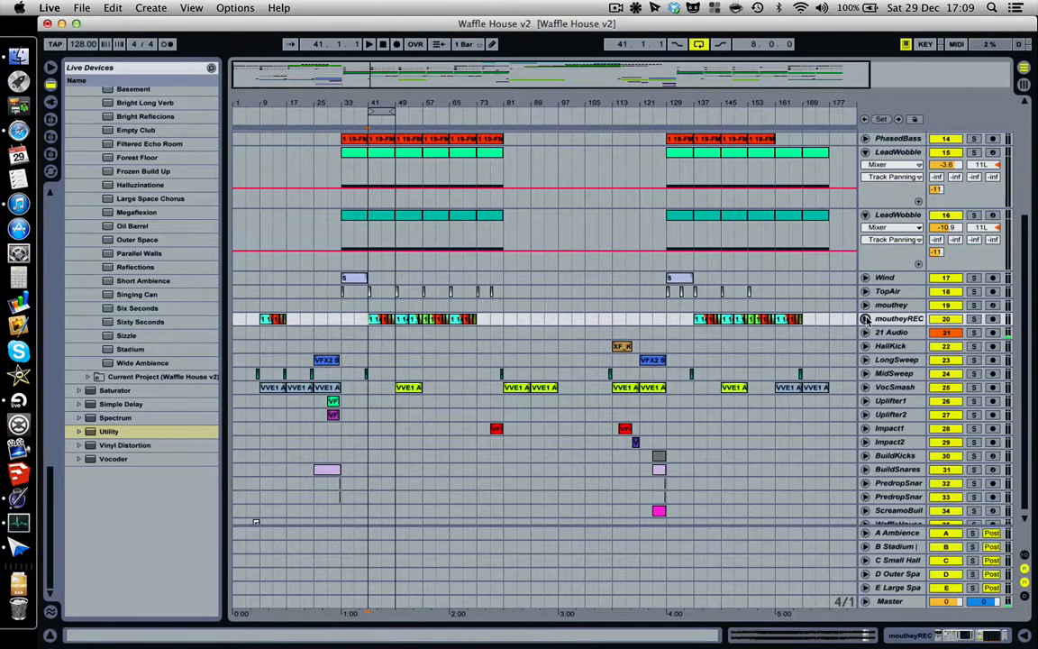
left_click(865, 319)
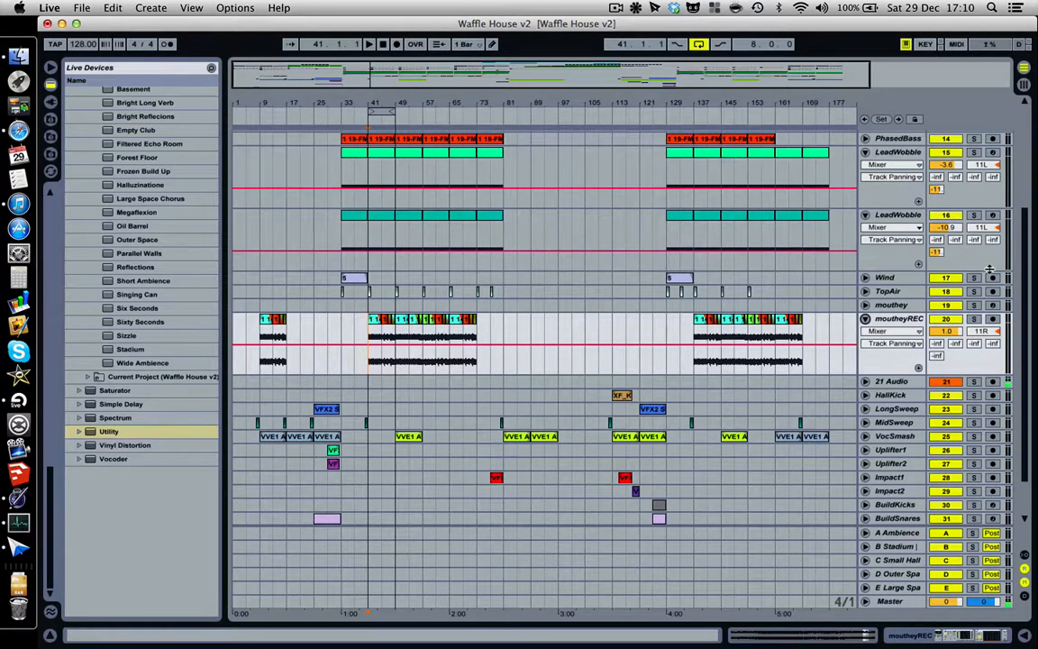
left_click(615, 7)
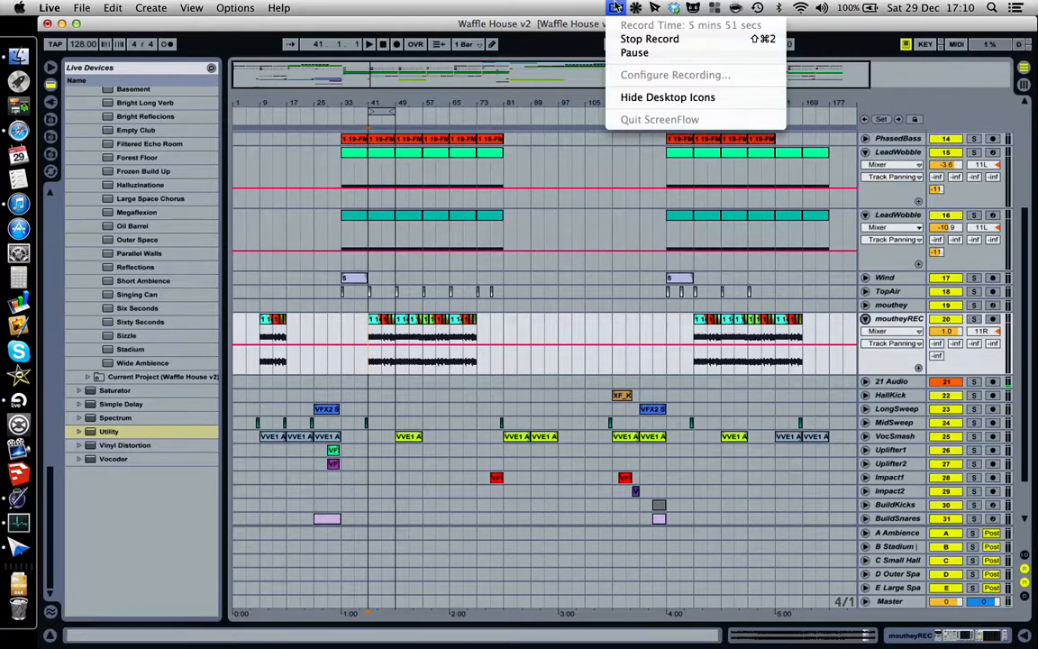